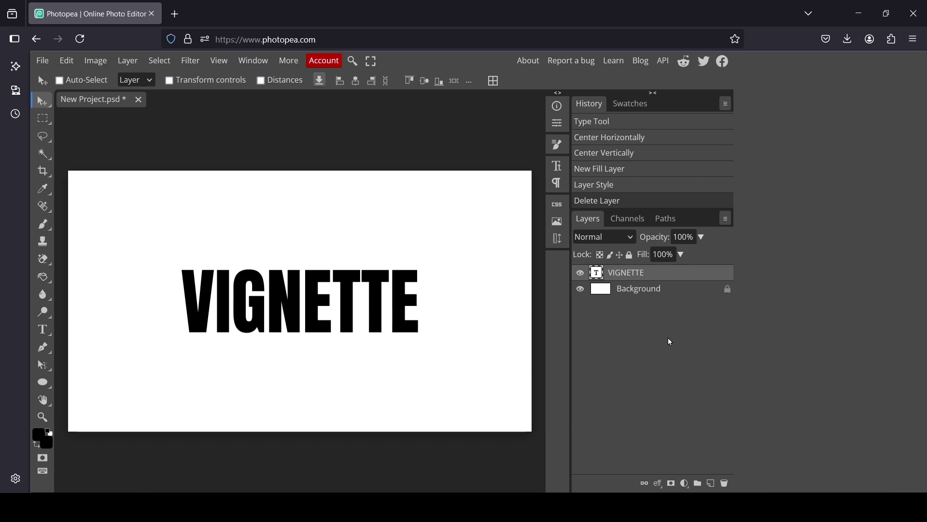
Add a Gradient Fill layer with a black-to-white linear gradient at 0° and enlarge its settings panel.
left_click(685, 483)
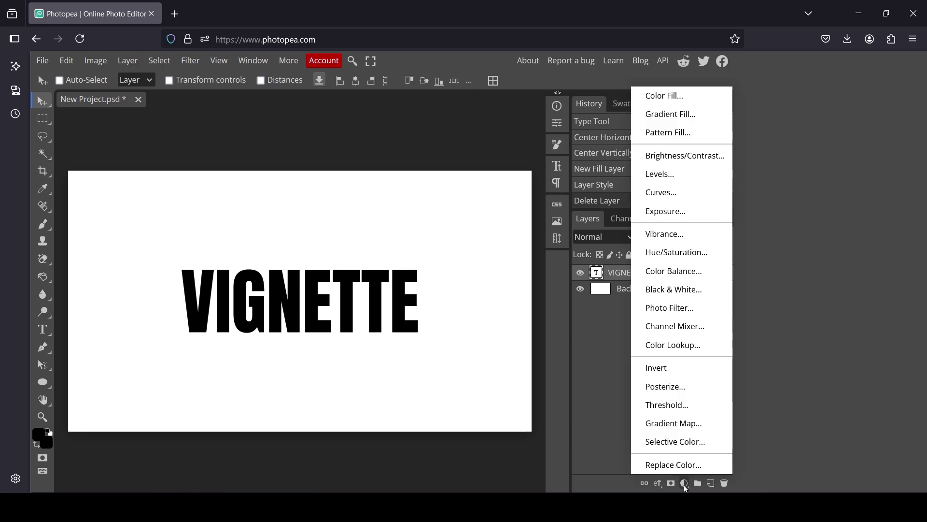
left_click(684, 120)
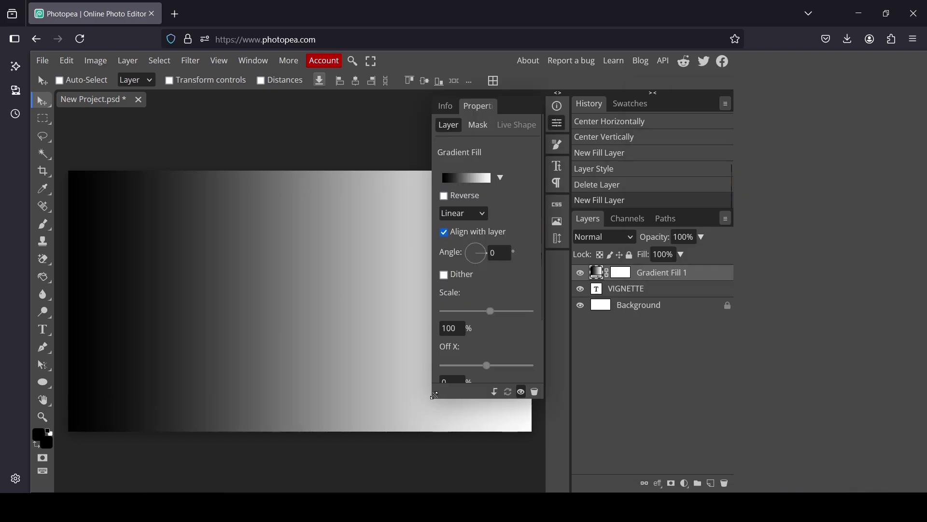
left_click_drag(434, 395, 367, 408)
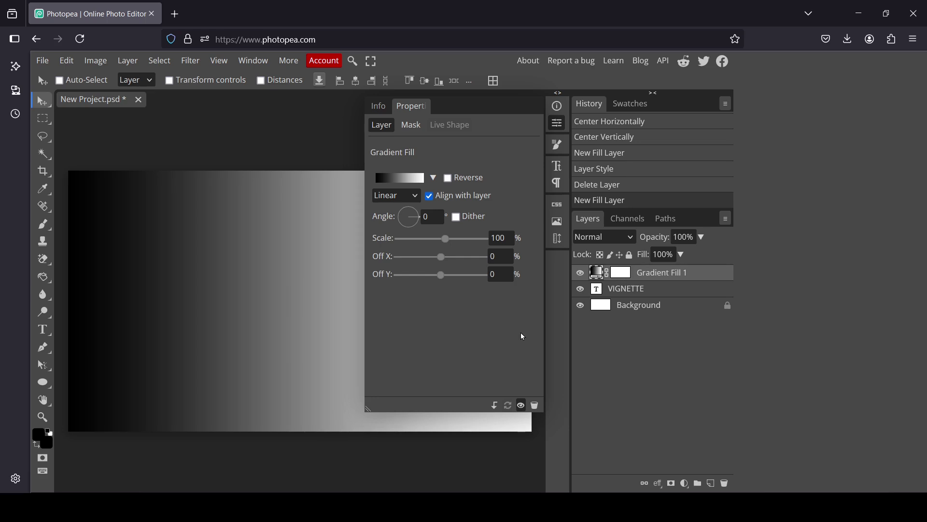
Make Gradient Fill 1 radial using the Foreground to Transparent preset.
left_click(411, 200)
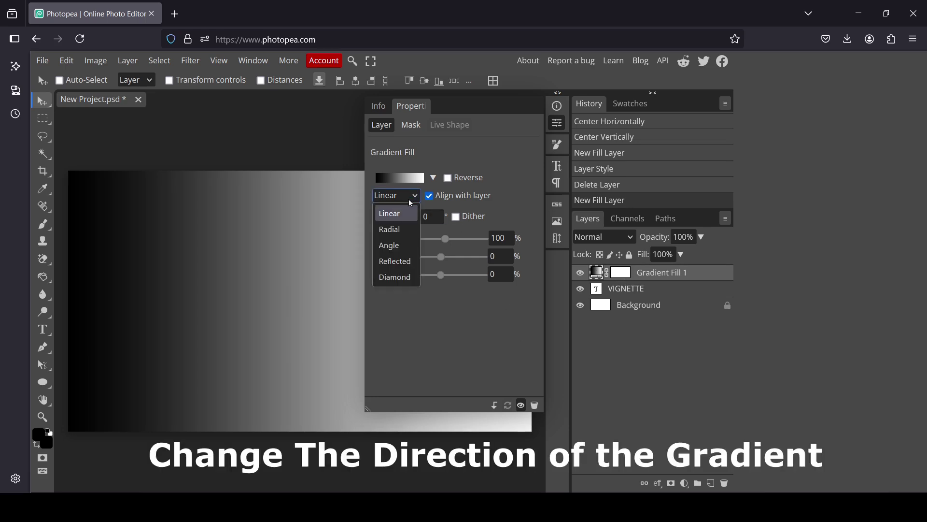
left_click(398, 230)
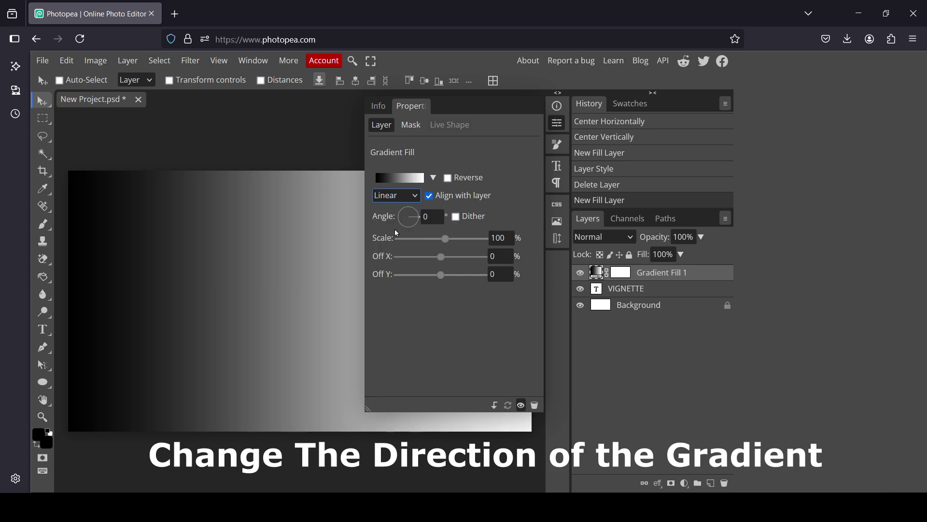
left_click(437, 183)
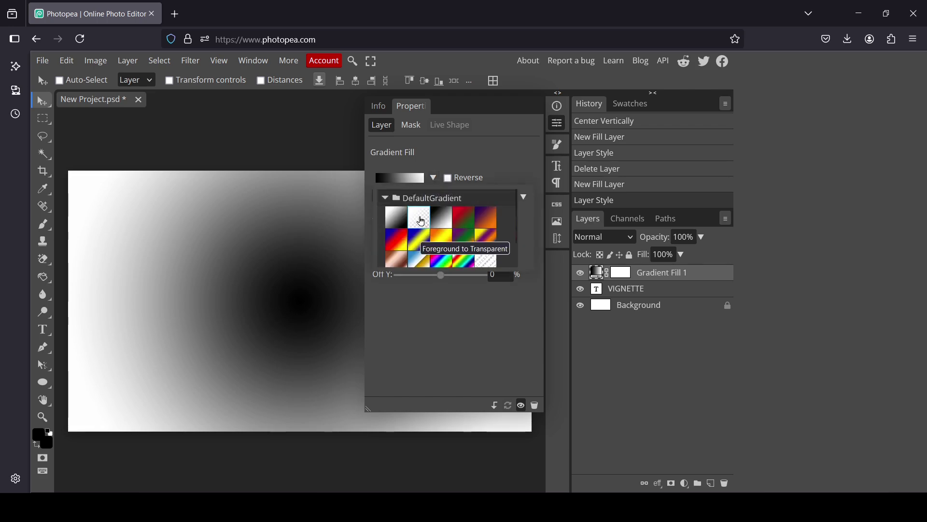
left_click(421, 221)
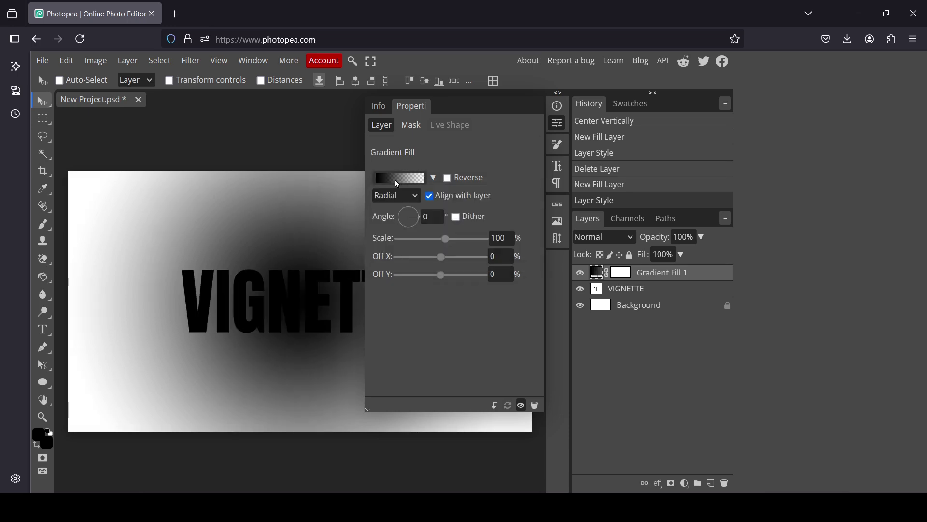
In the Gradient Editor, try red for the start stop, cancel back to black, and confirm.
left_click(392, 179)
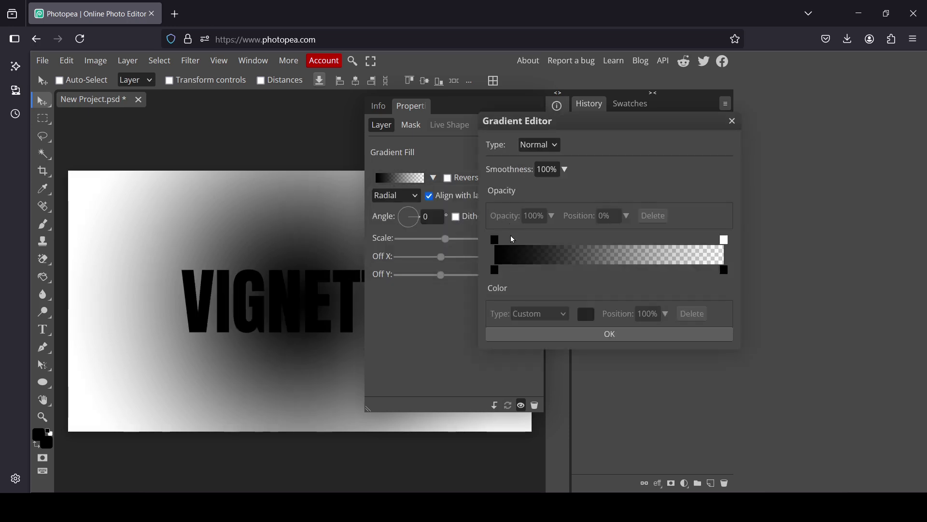
double_click(495, 270)
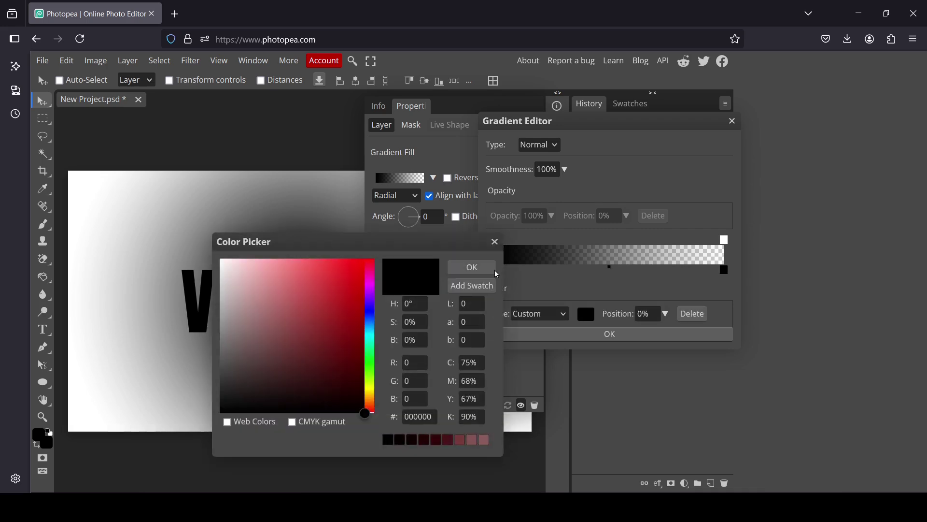
left_click(362, 277)
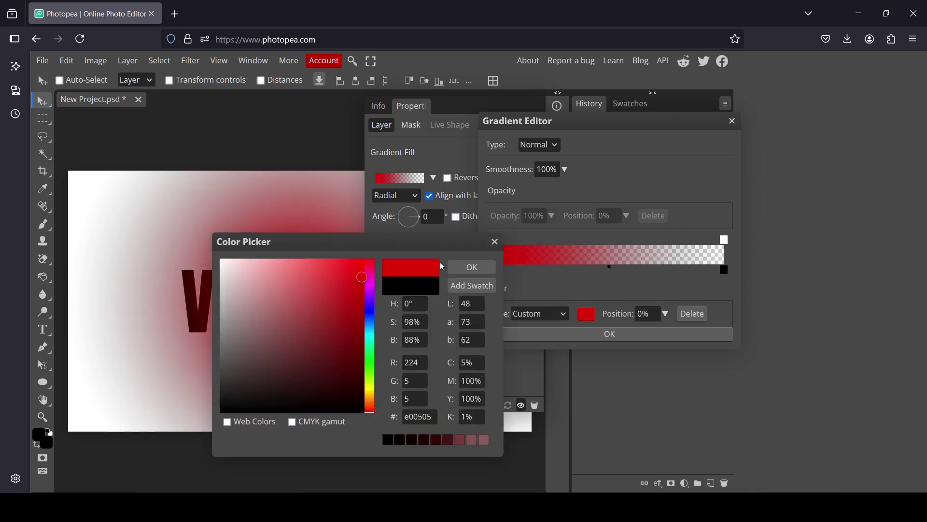
left_click(495, 242)
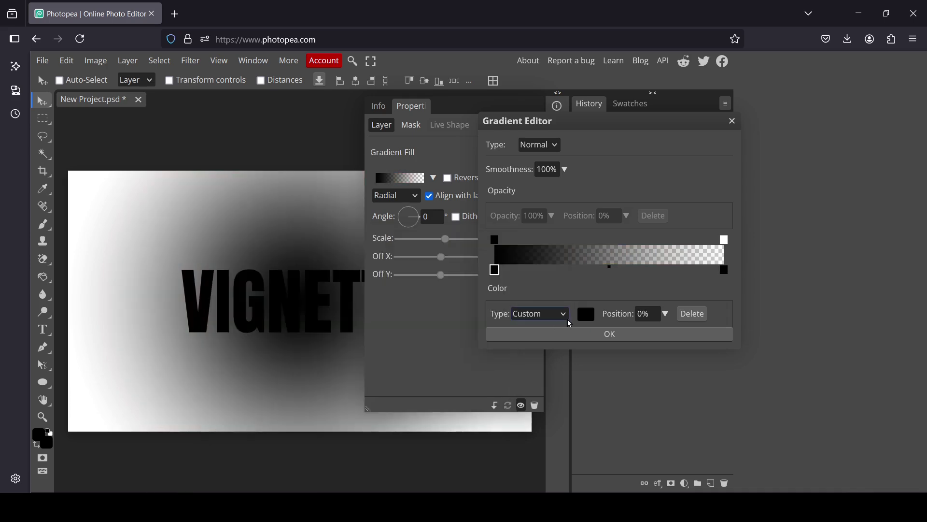
left_click(573, 338)
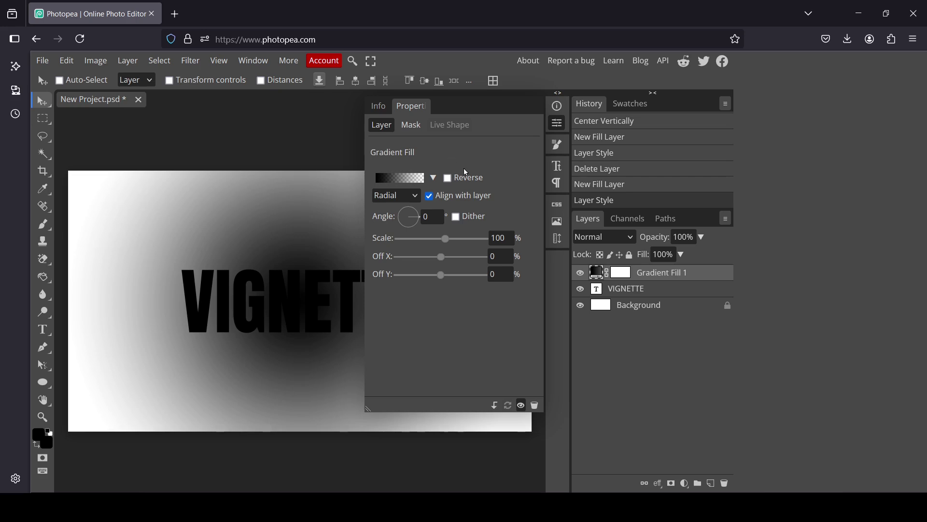
Reverse the radial gradient and reset its Off X and Off Y offsets to 0.
left_click(471, 181)
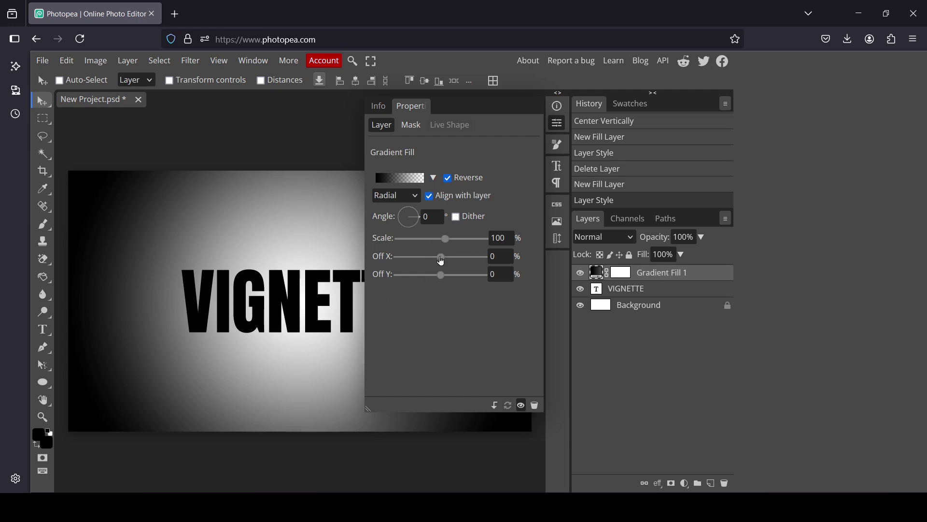
left_click_drag(439, 258, 438, 278)
left_click(500, 274)
double_click(500, 274)
type("0")
left_click(504, 261)
double_click(504, 260)
type("0")
key("Return")
Reset the gradient angle to 0, set Scale to 138%, and resize the Properties panel.
mouse_move(420, 219)
left_mouse_down()
mouse_move(407, 230)
mouse_move(425, 217)
left_mouse_up()
double_click(437, 217)
type("0")
mouse_move(445, 239)
left_mouse_down()
mouse_move(459, 240)
mouse_move(428, 241)
mouse_move(453, 244)
left_mouse_up()
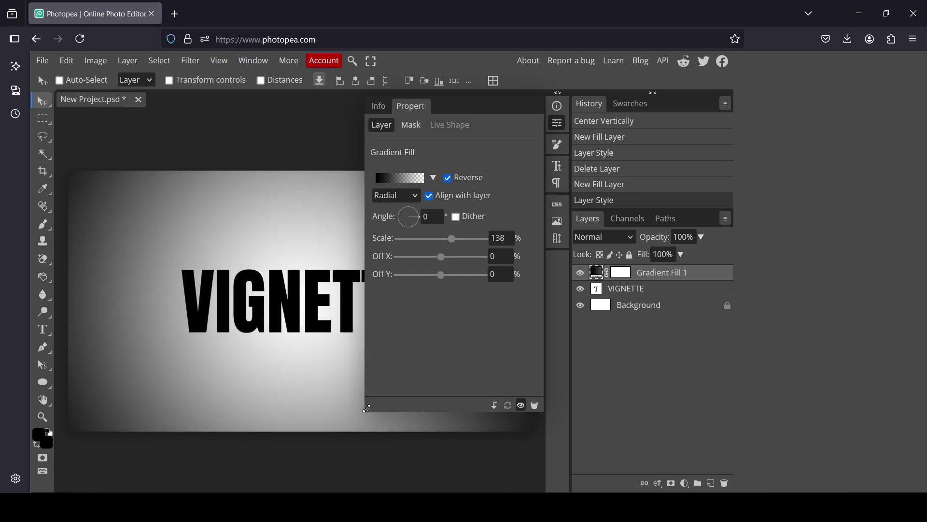
left_click_drag(367, 409, 469, 430)
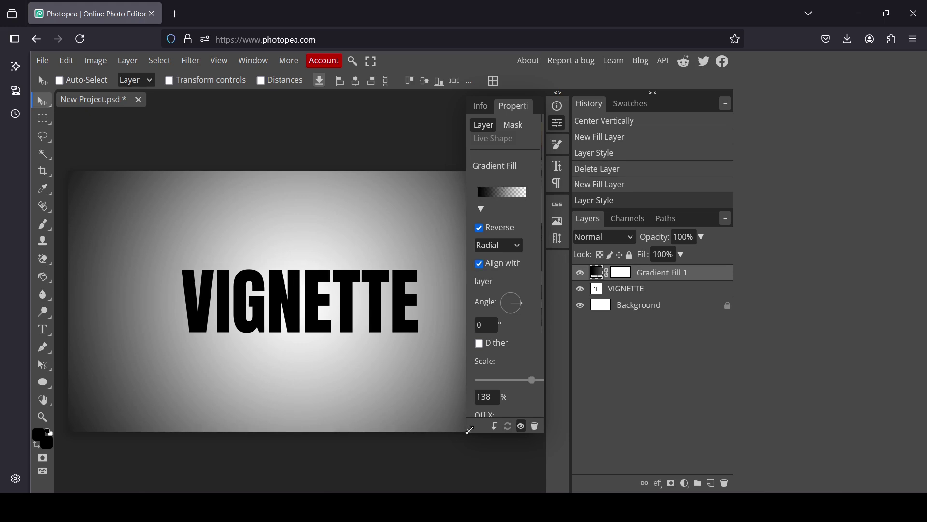
Shrink the Properties panel and reopen the Gradient Editor for the vignette gradient.
left_click_drag(470, 429, 408, 418)
left_click(445, 181)
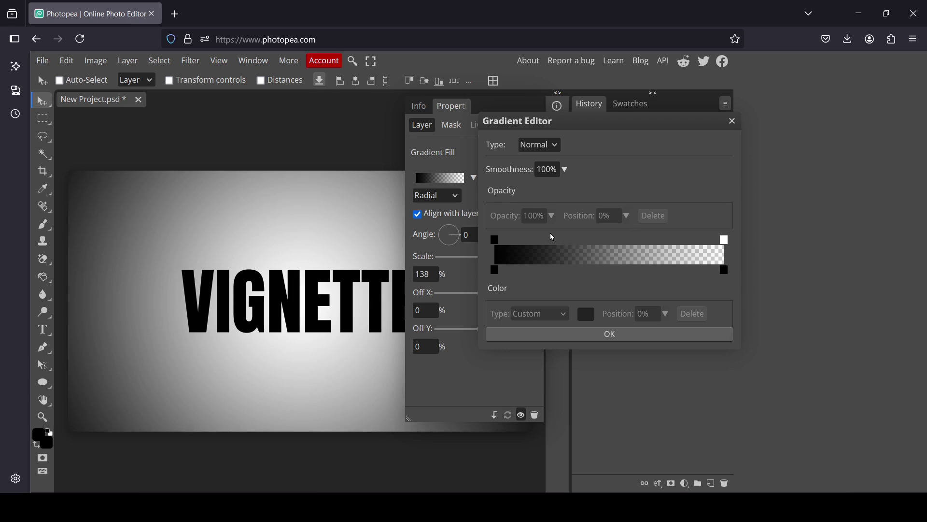
Try moving the black opacity stop and midpoint, then set the transparent stop around 70%.
left_click(495, 239)
left_click_drag(493, 241, 589, 251)
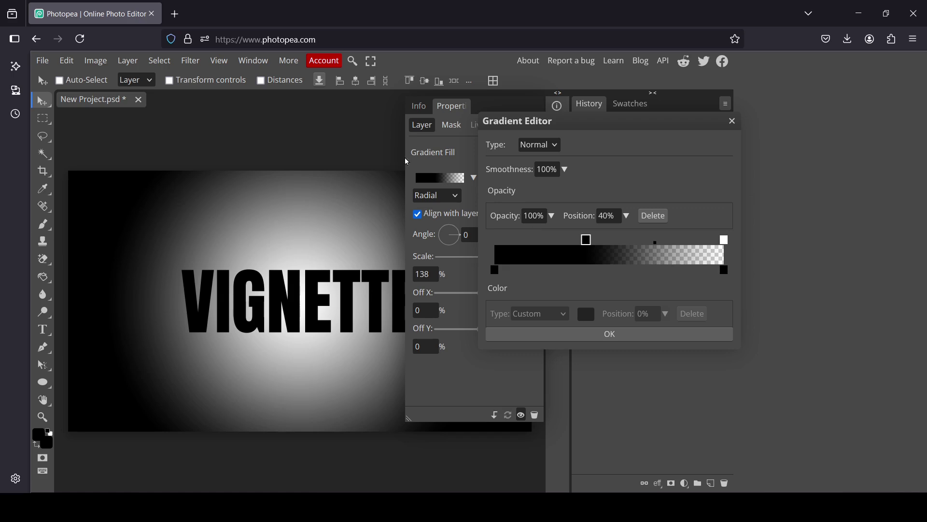
left_click_drag(589, 245, 610, 242)
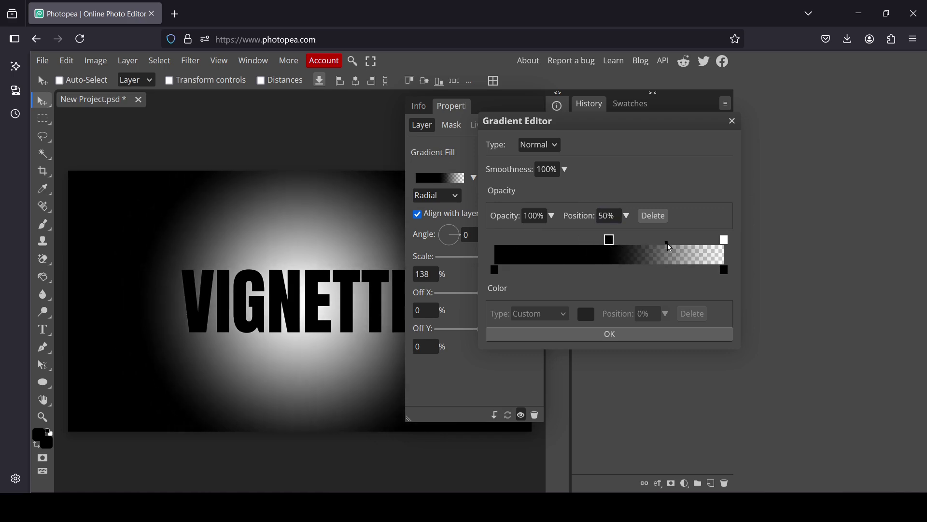
mouse_move(669, 244)
left_mouse_down()
mouse_move(654, 245)
mouse_move(675, 252)
left_mouse_up()
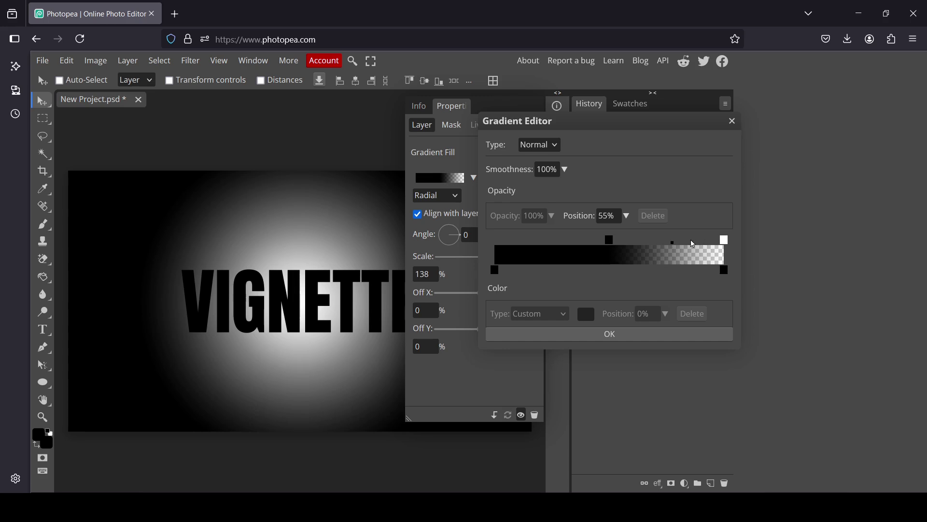
left_click_drag(612, 244, 489, 245)
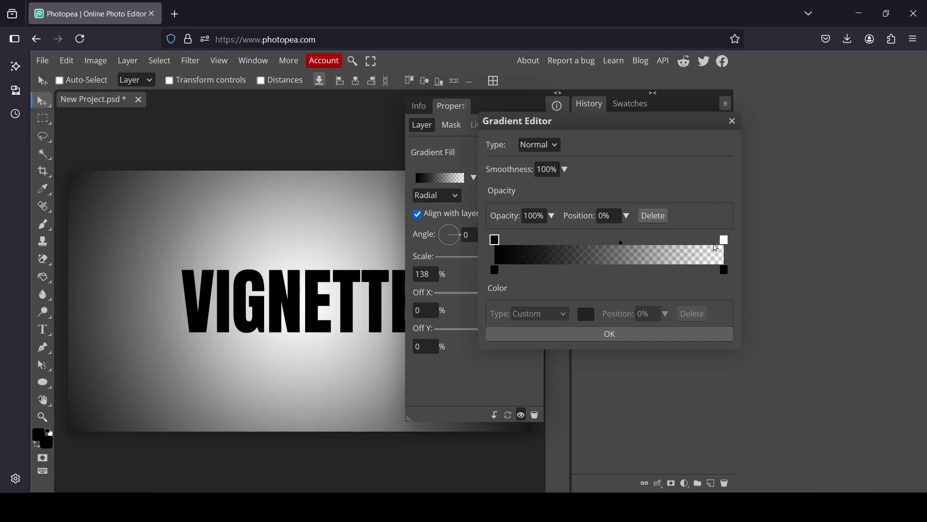
left_click_drag(727, 244, 624, 258)
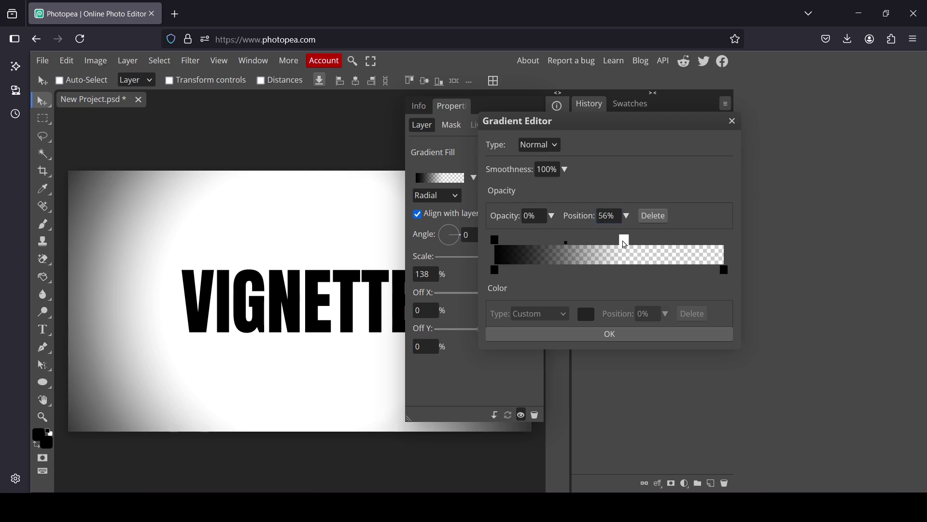
left_click_drag(625, 244, 684, 268)
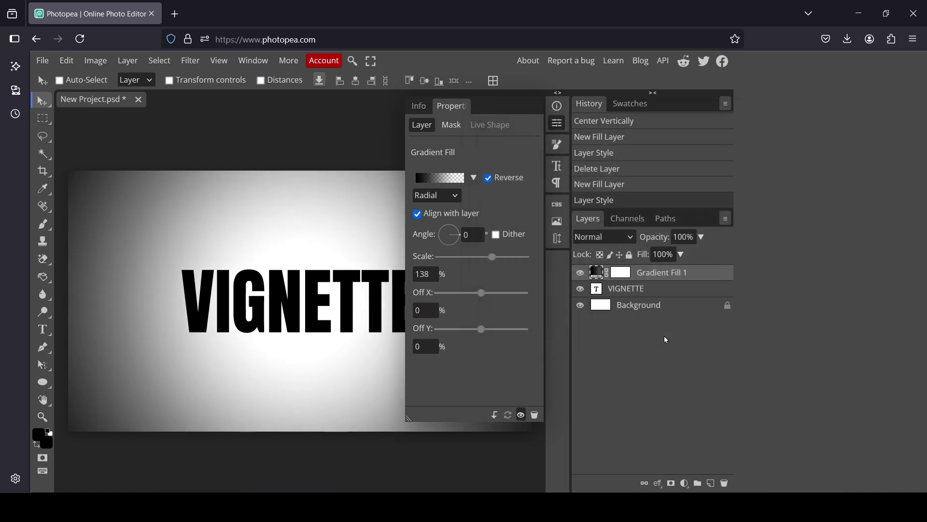
Confirm the gradient edits and stamp all visible layers into a merged VIGNETTE layer with Ctrl+Alt+Shift+E.
left_click(607, 335)
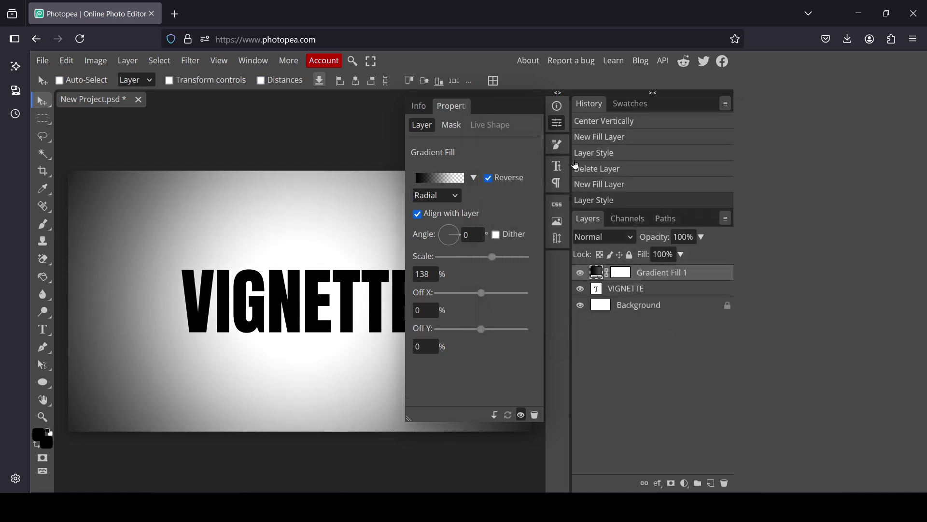
left_click(559, 124)
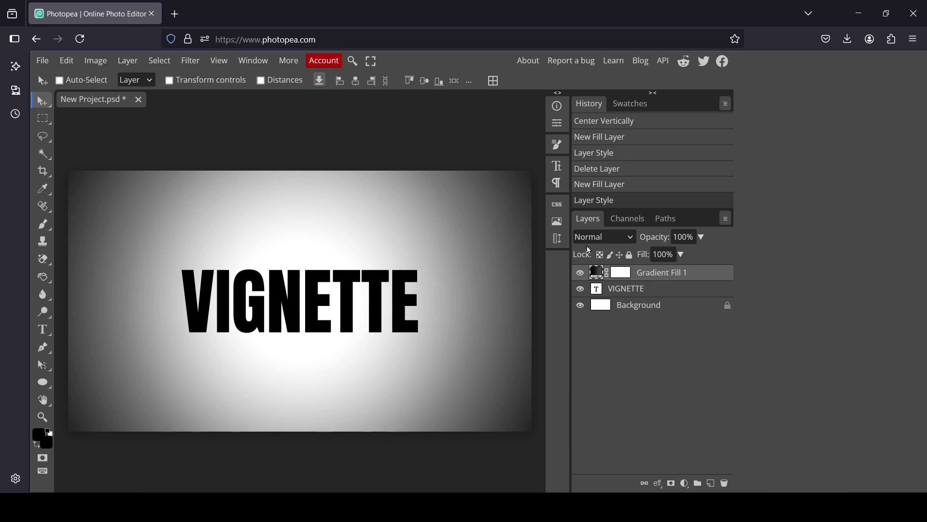
key("ctrl")
key("ctrl+shift+alt+e")
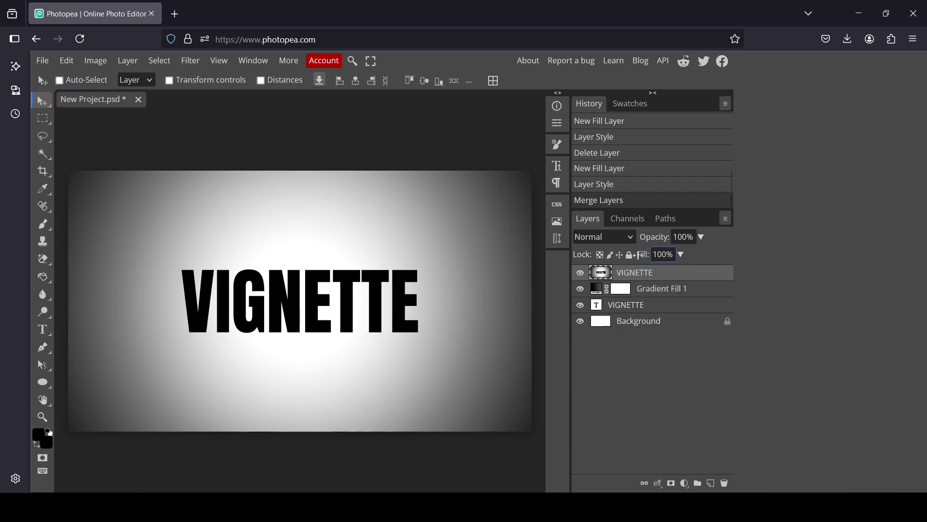
Hide Gradient Fill 1 and toggle the merged VIGNETTE layer on and off to compare, leaving it visible.
left_click(581, 273)
left_click(580, 290)
left_click(629, 294)
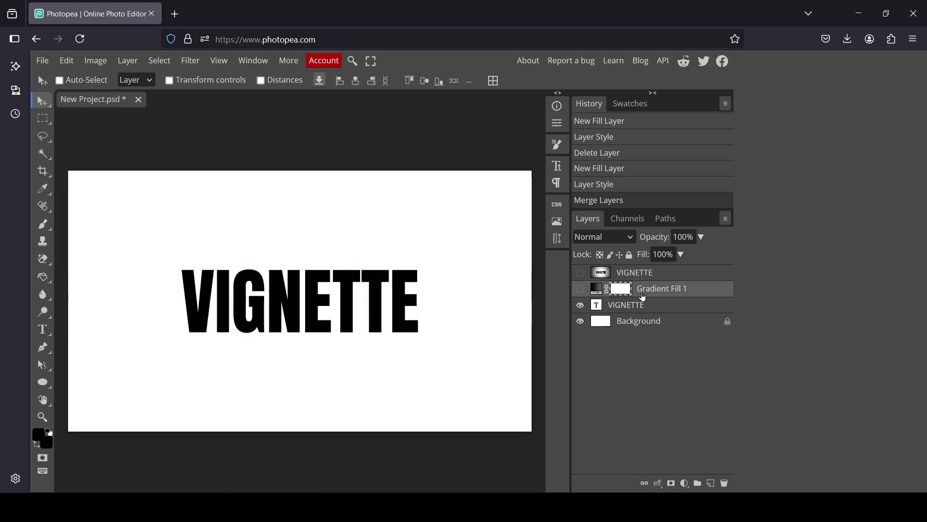
left_click(581, 275)
left_click(580, 275)
left_click(580, 276)
left_click(580, 276)
left_click(580, 275)
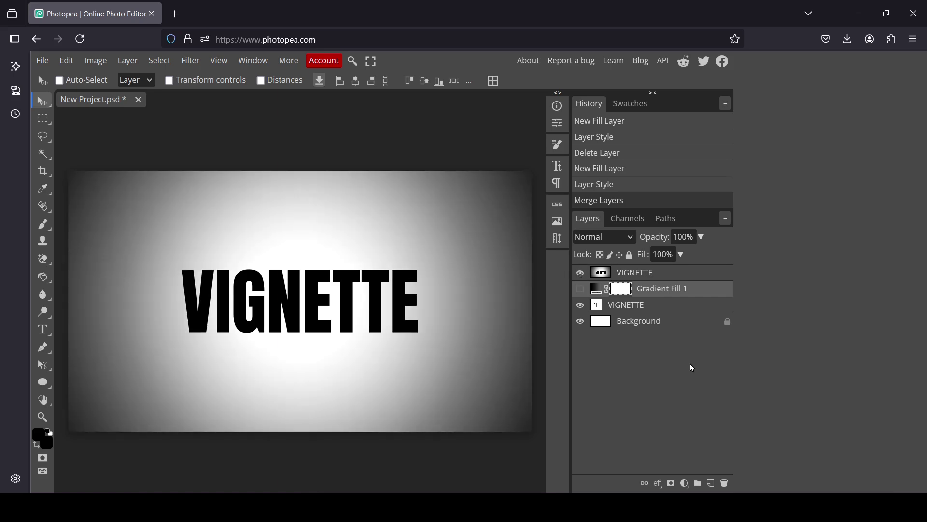